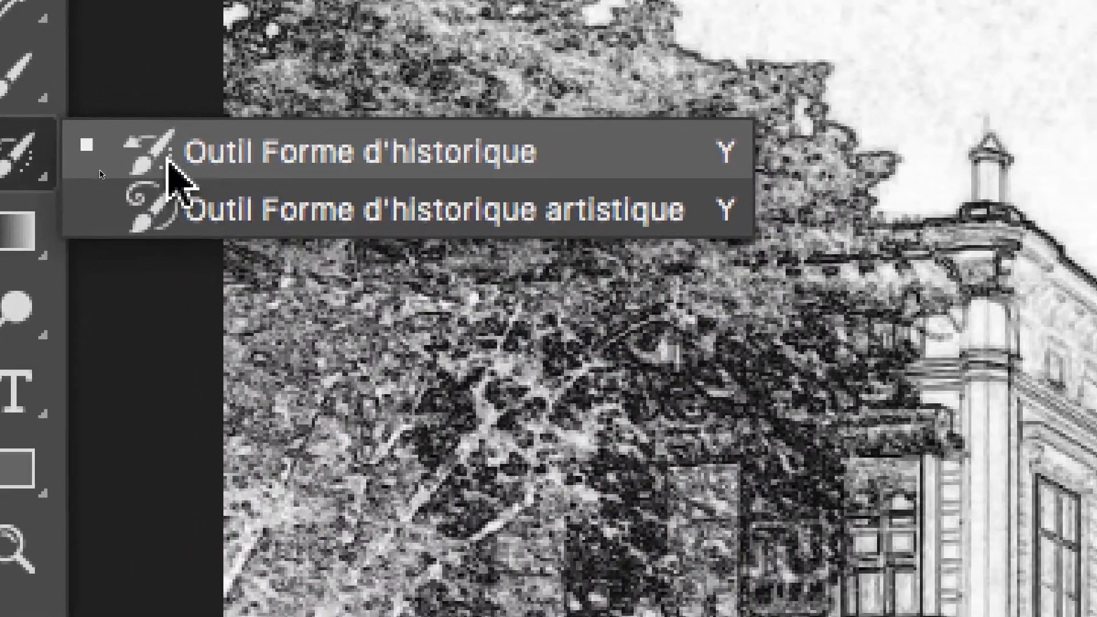
# Select the History Brush tool (Outil Forme d'historique) and enlarge its brush tip to about 1025 px
pyautogui.click(171, 171)
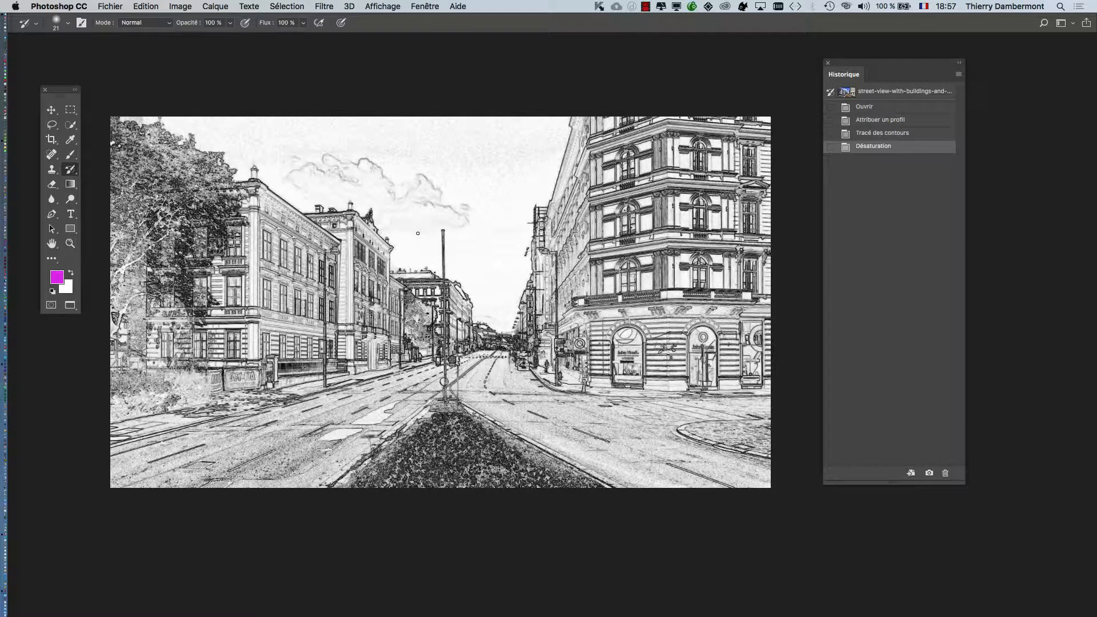
pyautogui.moveTo(425, 258)
pyautogui.mouseDown()
pyautogui.moveTo(523, 255)
pyautogui.moveTo(506, 257)
pyautogui.mouseUp()
pyautogui.moveTo(490, 102)
pyautogui.mouseDown()
pyautogui.moveTo(444, 187)
pyautogui.moveTo(496, 200)
pyautogui.moveTo(446, 194)
pyautogui.moveTo(479, 190)
pyautogui.moveTo(466, 251)
pyautogui.moveTo(465, 187)
pyautogui.moveTo(467, 250)
pyautogui.moveTo(480, 150)
pyautogui.moveTo(487, 140)
pyautogui.moveTo(507, 149)
pyautogui.moveTo(500, 137)
pyautogui.mouseUp()
pyautogui.moveTo(516, 219)
pyautogui.mouseDown()
pyautogui.moveTo(532, 218)
pyautogui.moveTo(526, 243)
pyautogui.mouseUp()
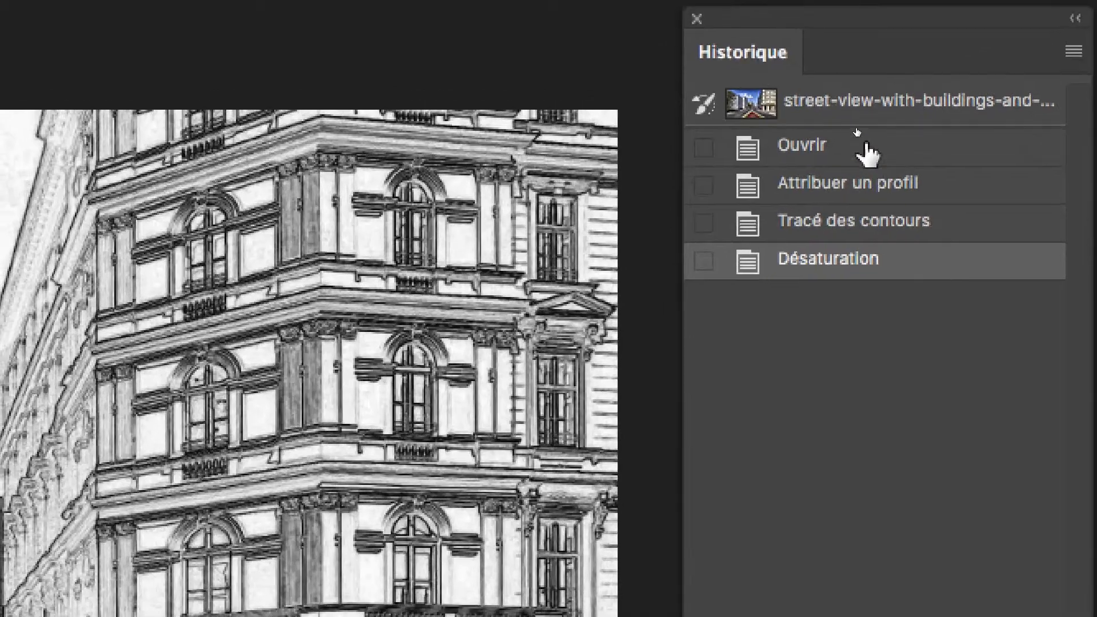
# Compare the opening state (Ouvrir) with the Désaturation state of the street image in its history
pyautogui.click(988, 142)
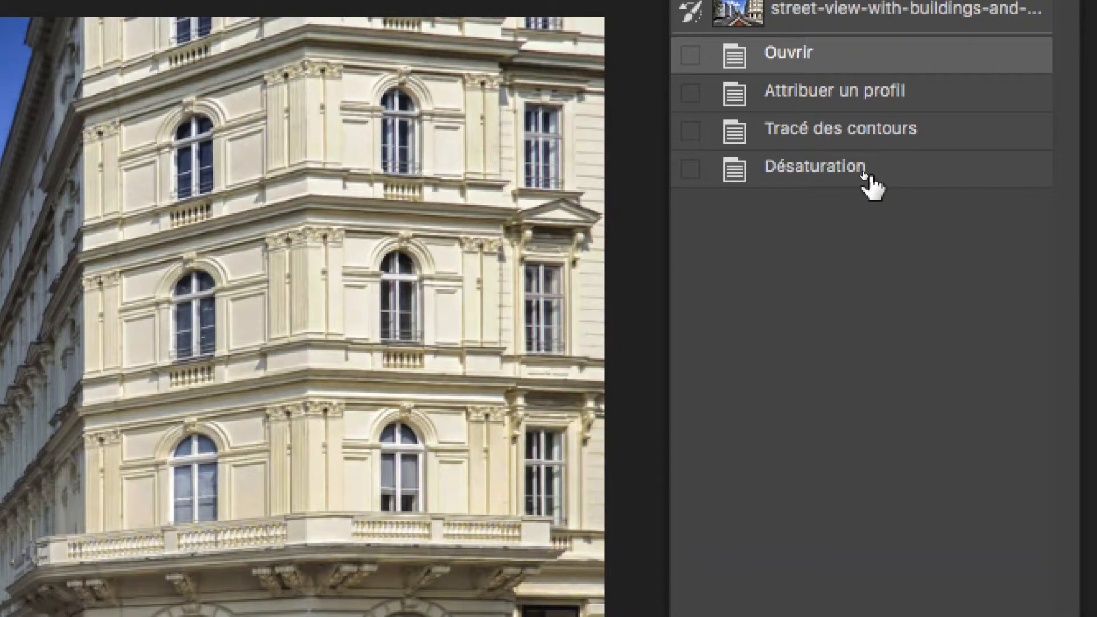
pyautogui.click(871, 262)
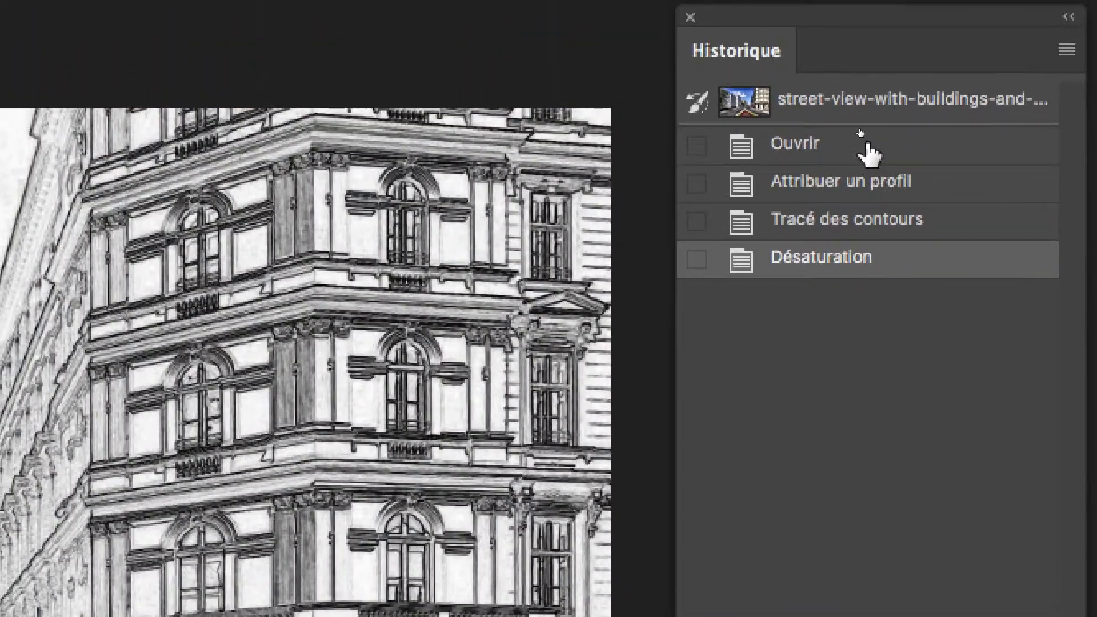
pyautogui.click(868, 150)
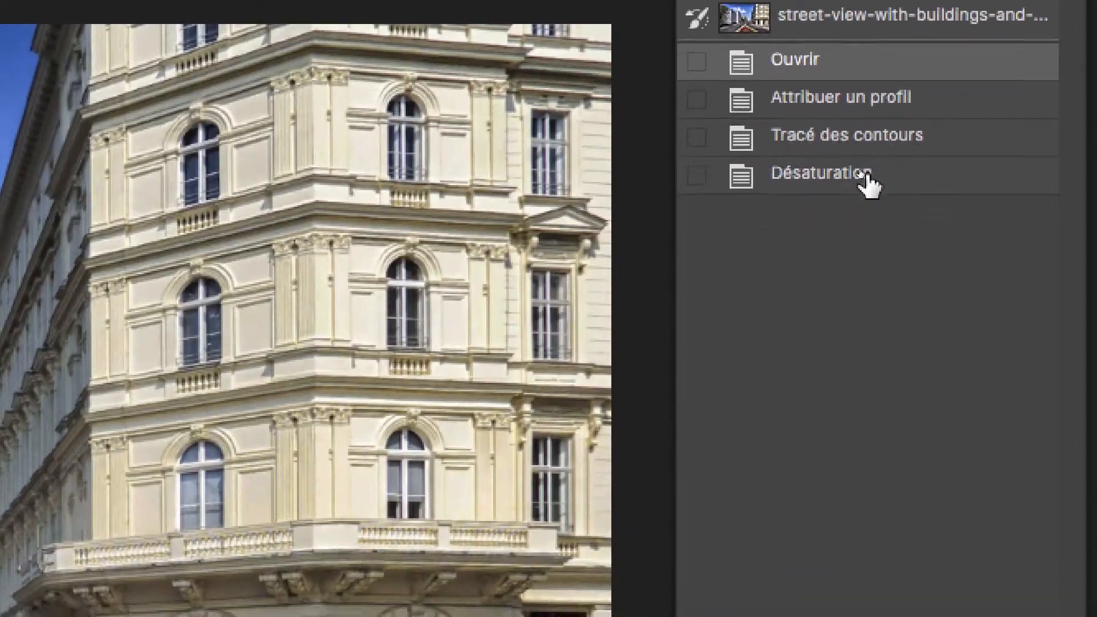
pyautogui.click(868, 264)
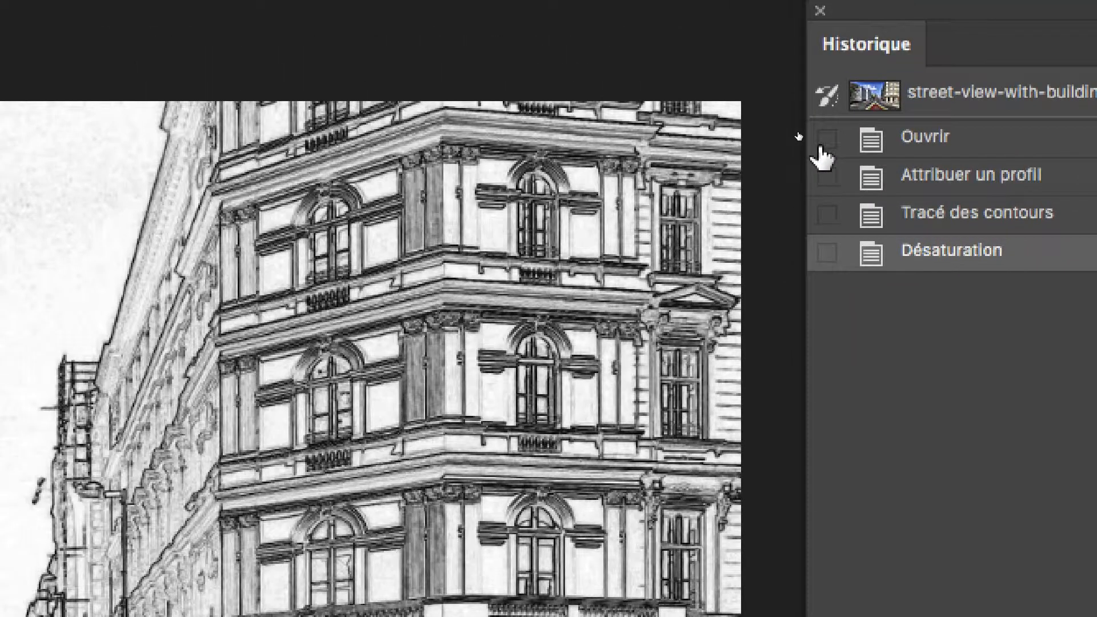
# Set the Ouvrir state as the history source and paint the original colours back over the road, flowers and shopfronts
pyautogui.click(826, 140)
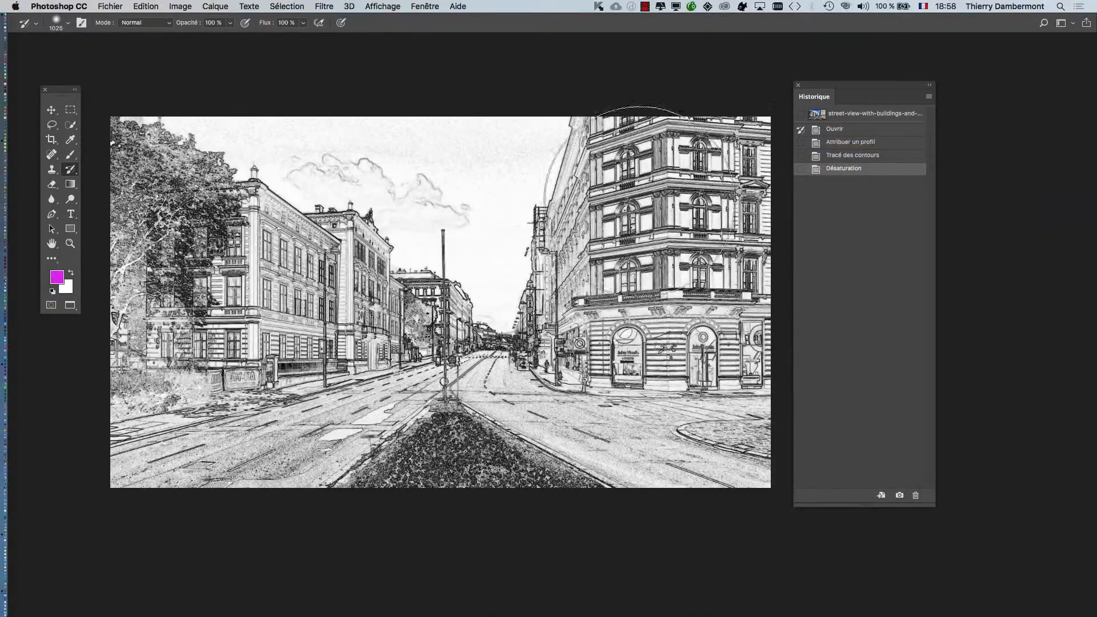
pyautogui.moveTo(711, 418)
pyautogui.mouseDown()
pyautogui.moveTo(625, 468)
pyautogui.moveTo(367, 478)
pyautogui.moveTo(195, 422)
pyautogui.moveTo(137, 429)
pyautogui.mouseUp()
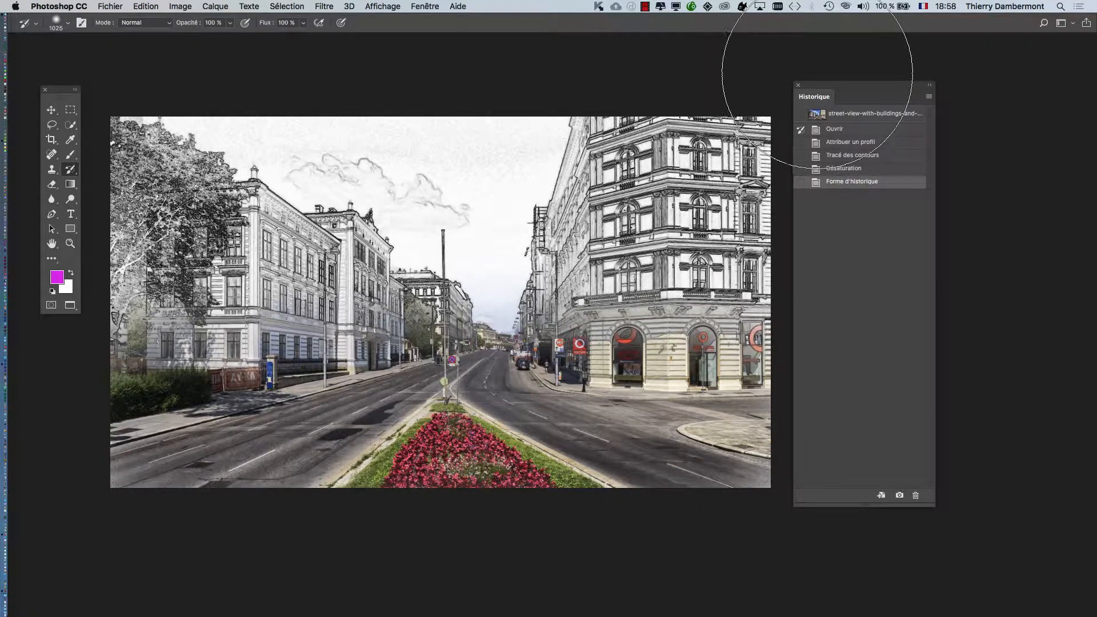
pyautogui.moveTo(822, 89)
pyautogui.mouseDown()
pyautogui.moveTo(932, 82)
pyautogui.moveTo(885, 82)
pyautogui.mouseUp()
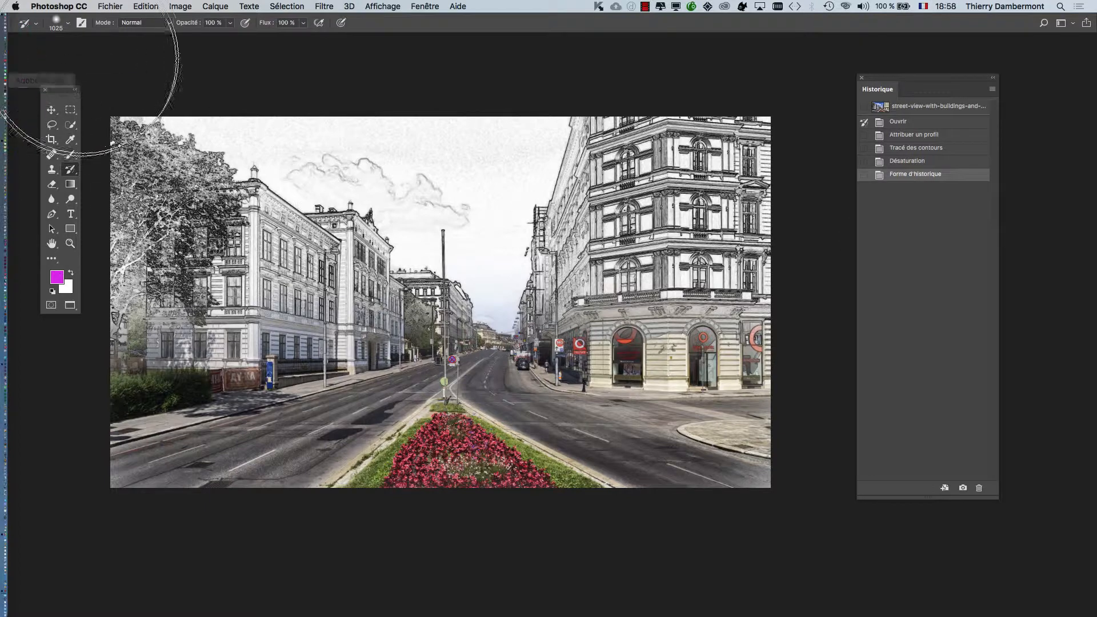
# Save the image as a JPEG named road-in-vienna-austria-VS1.jpg with quality 9 and the progressive optimised format
pyautogui.click(110, 6)
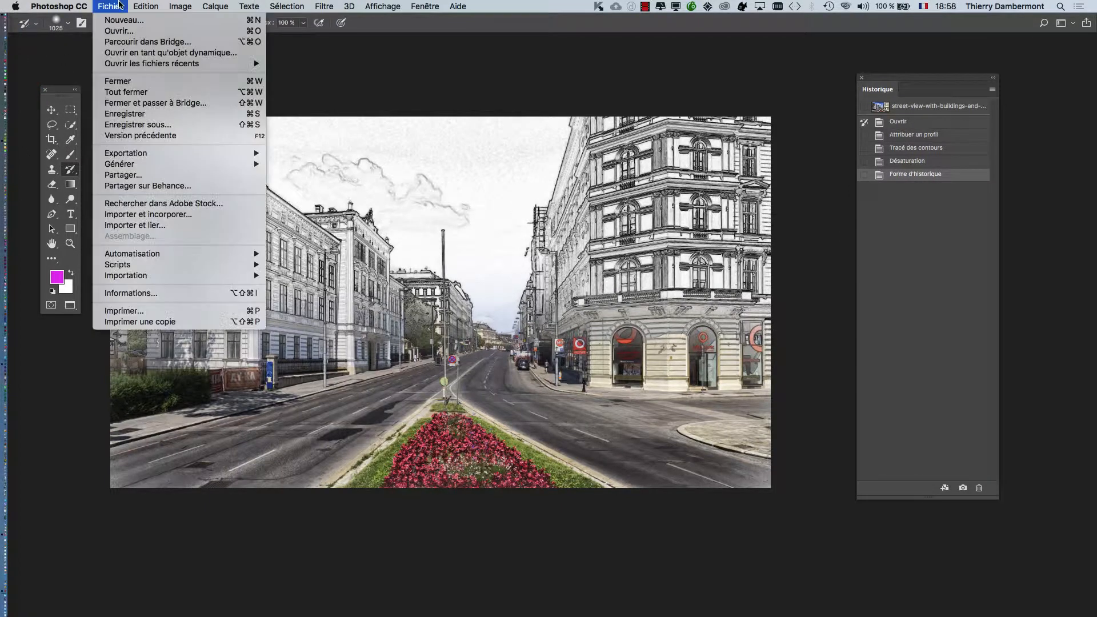
pyautogui.click(159, 125)
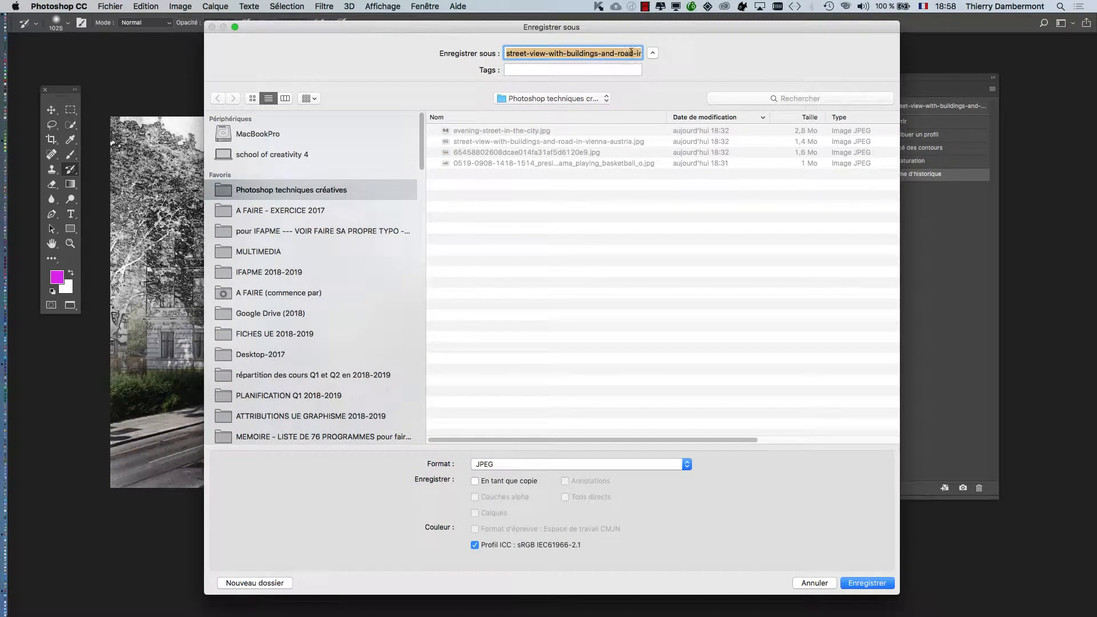
pyautogui.click(631, 53)
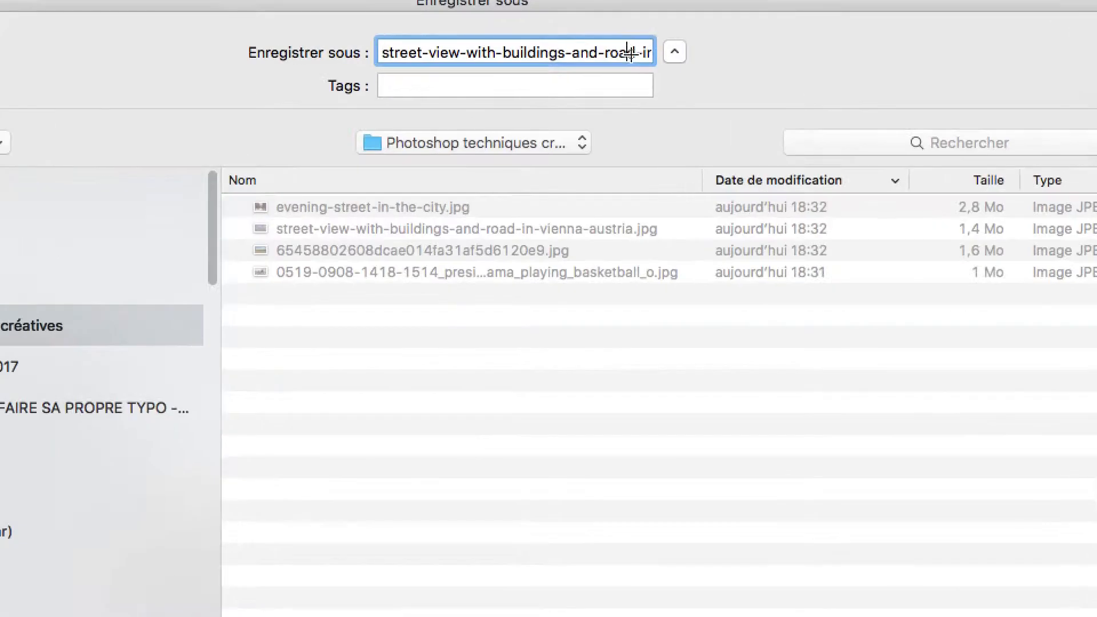
pyautogui.click(621, 57)
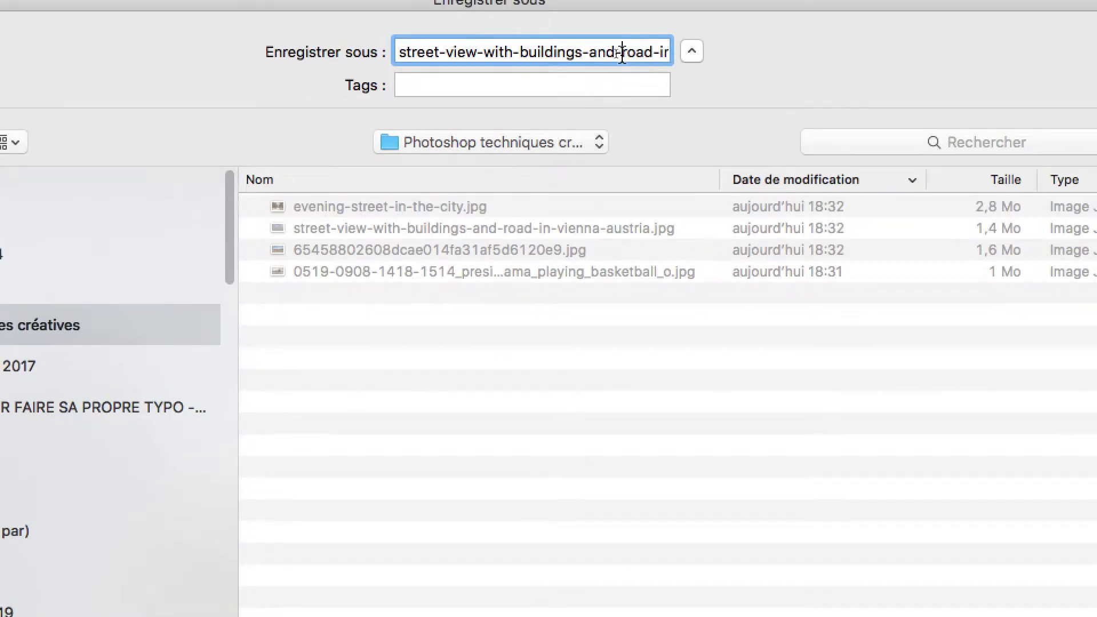
pyautogui.press('shift+super+Left')
pyautogui.press('BackSpace')
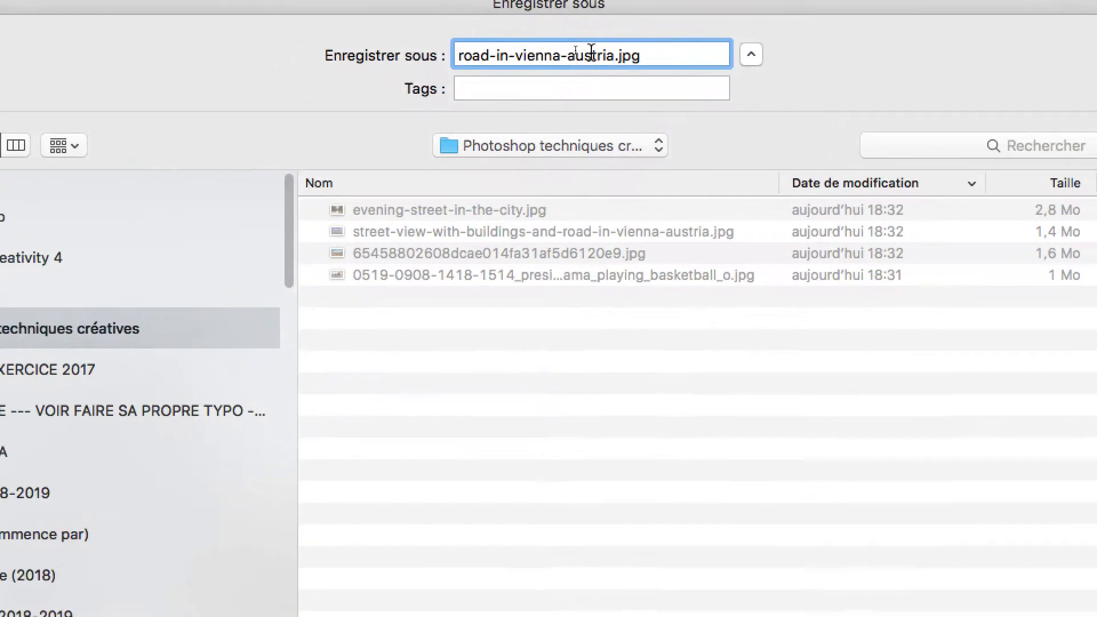
pyautogui.click(601, 54)
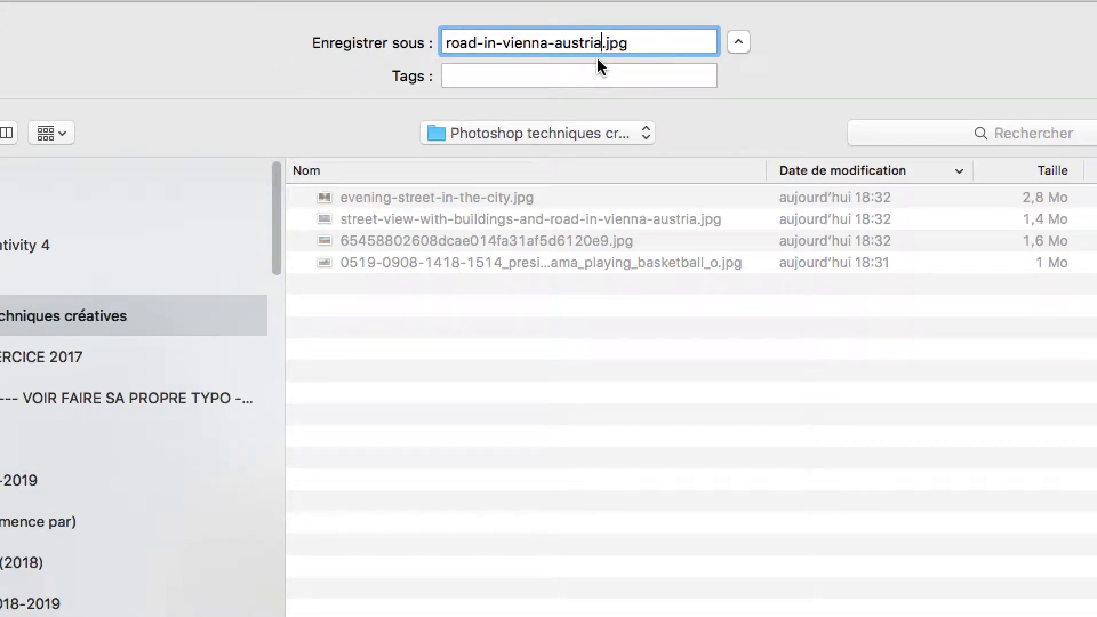
pyautogui.write('-VS')
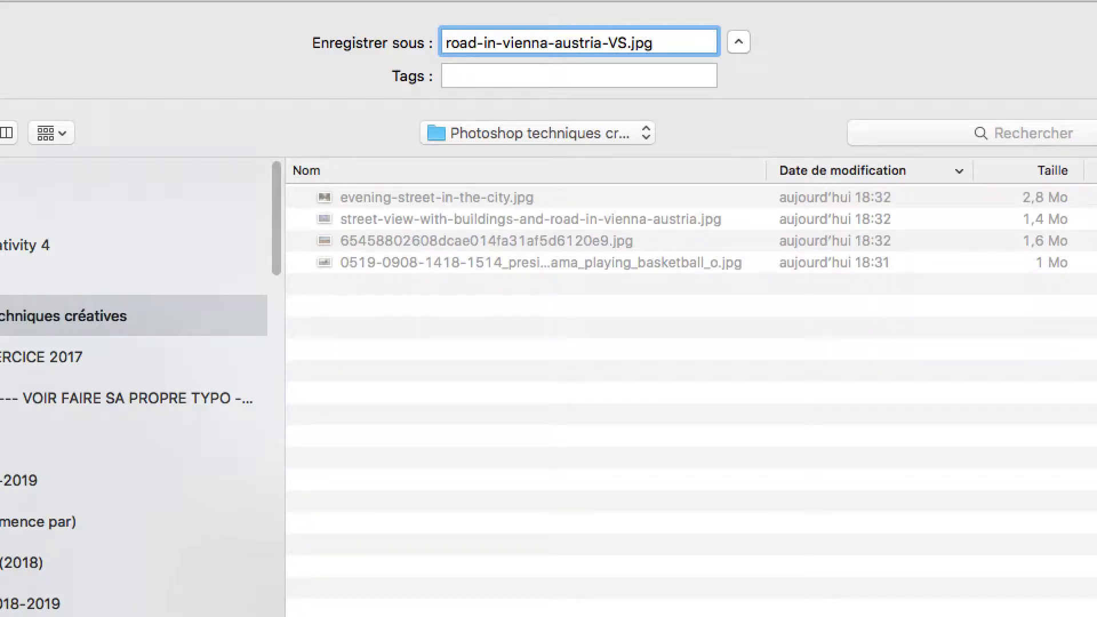
pyautogui.write('2')
pyautogui.press('BackSpace')
pyautogui.write('1')
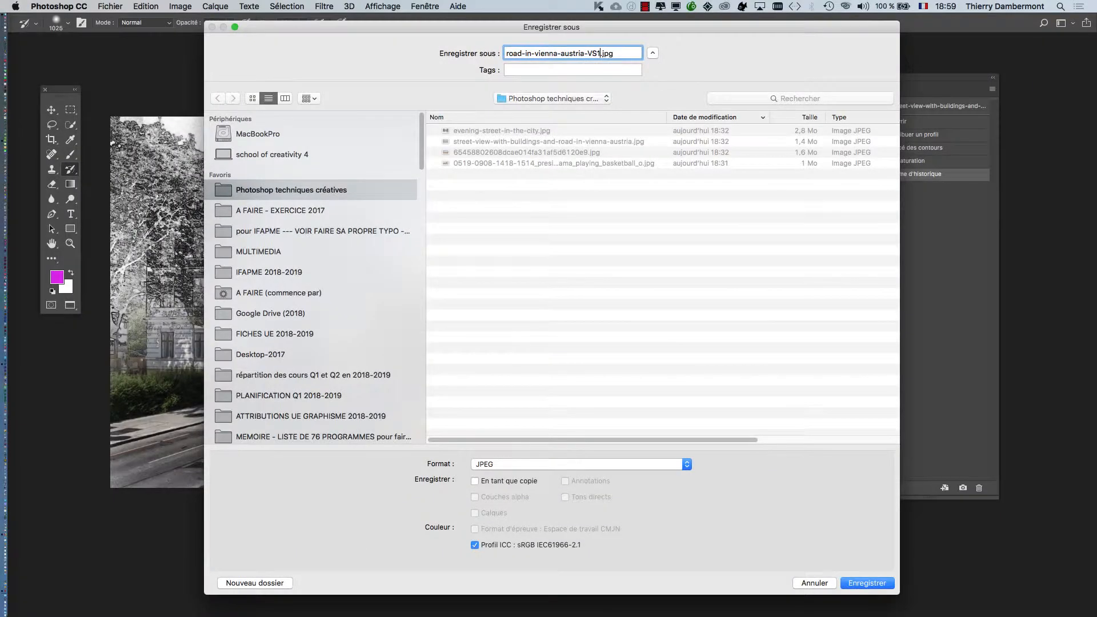
pyautogui.press('Return')
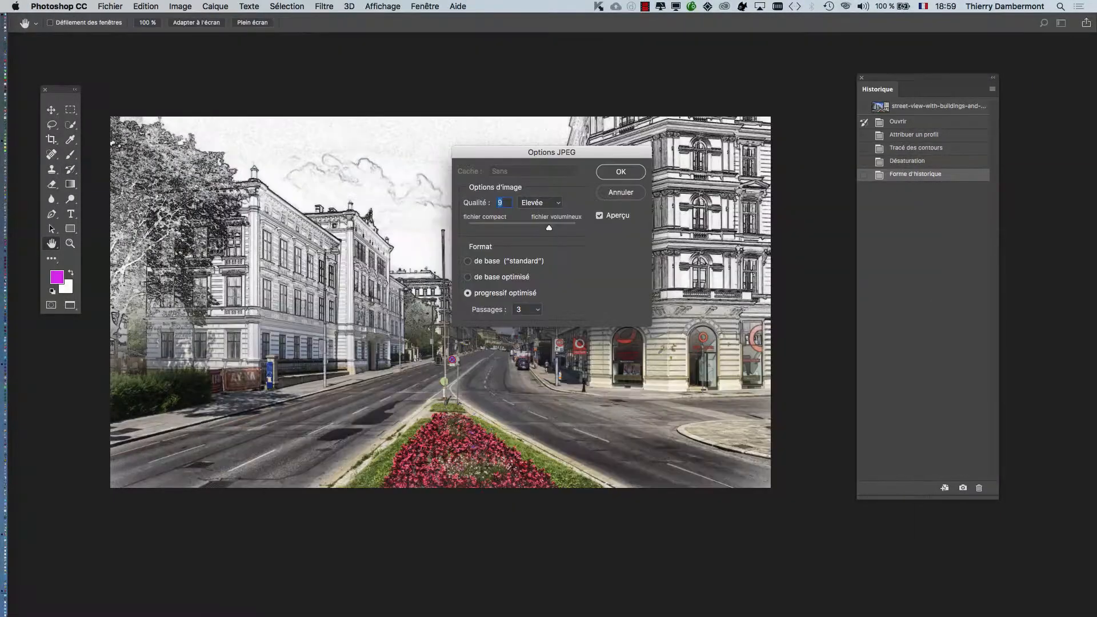
pyautogui.press('Return')
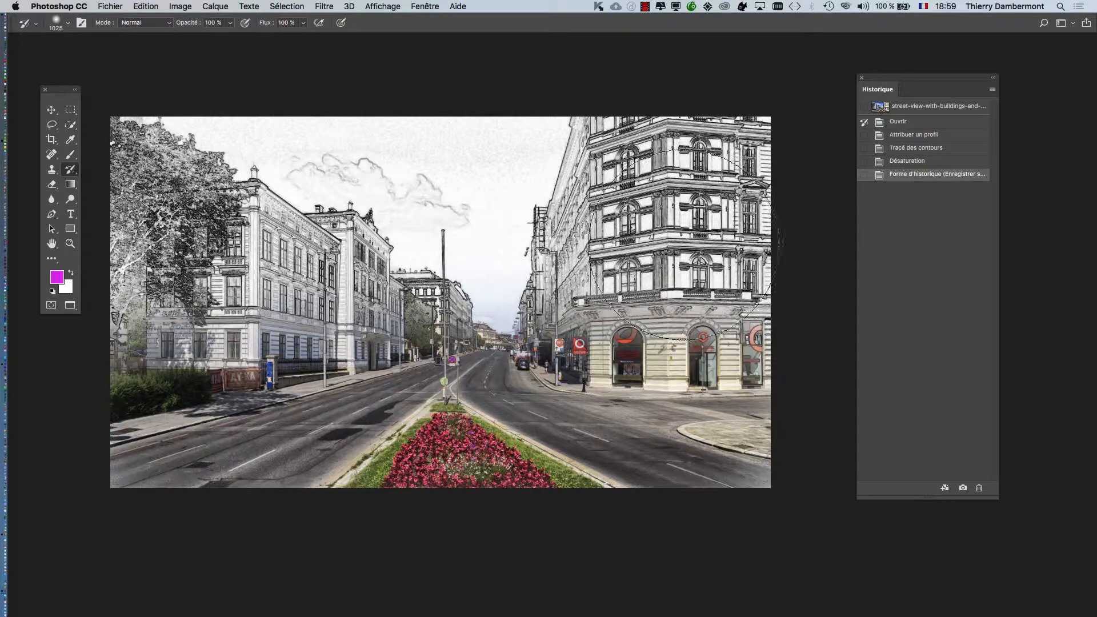
# Paint the original colours from the Ouvrir state over the tree, the buildings and the lower sky
pyautogui.scroll(-1, 657, 260)
pyautogui.scroll(-4, 661, 267)
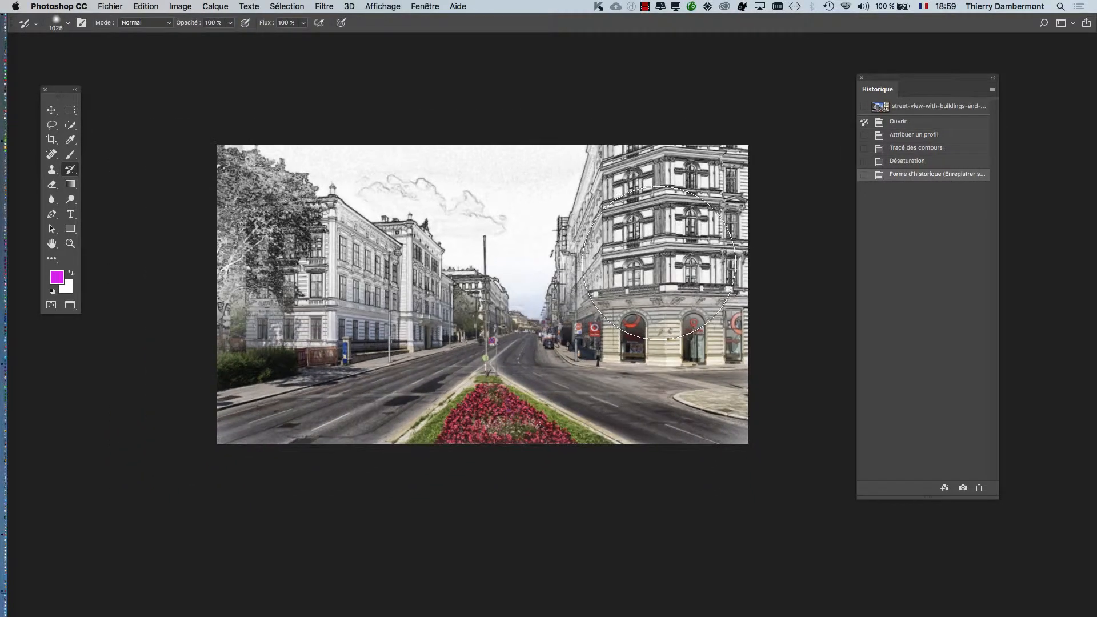
pyautogui.moveTo(531, 353); pyautogui.dragTo(485, 424)
pyautogui.rightClick(508, 227)
pyautogui.click(553, 216)
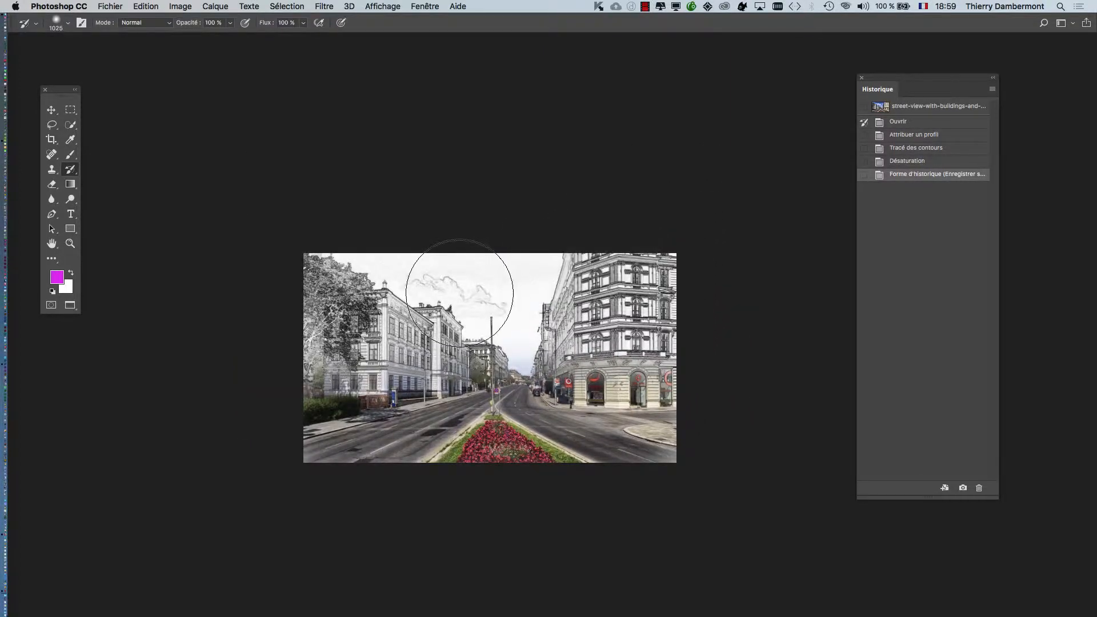
pyautogui.moveTo(460, 293)
pyautogui.mouseDown()
pyautogui.moveTo(561, 299)
pyautogui.moveTo(501, 329)
pyautogui.moveTo(649, 369)
pyautogui.moveTo(642, 414)
pyautogui.moveTo(436, 440)
pyautogui.moveTo(269, 380)
pyautogui.moveTo(667, 458)
pyautogui.moveTo(669, 306)
pyautogui.moveTo(677, 326)
pyautogui.mouseUp()
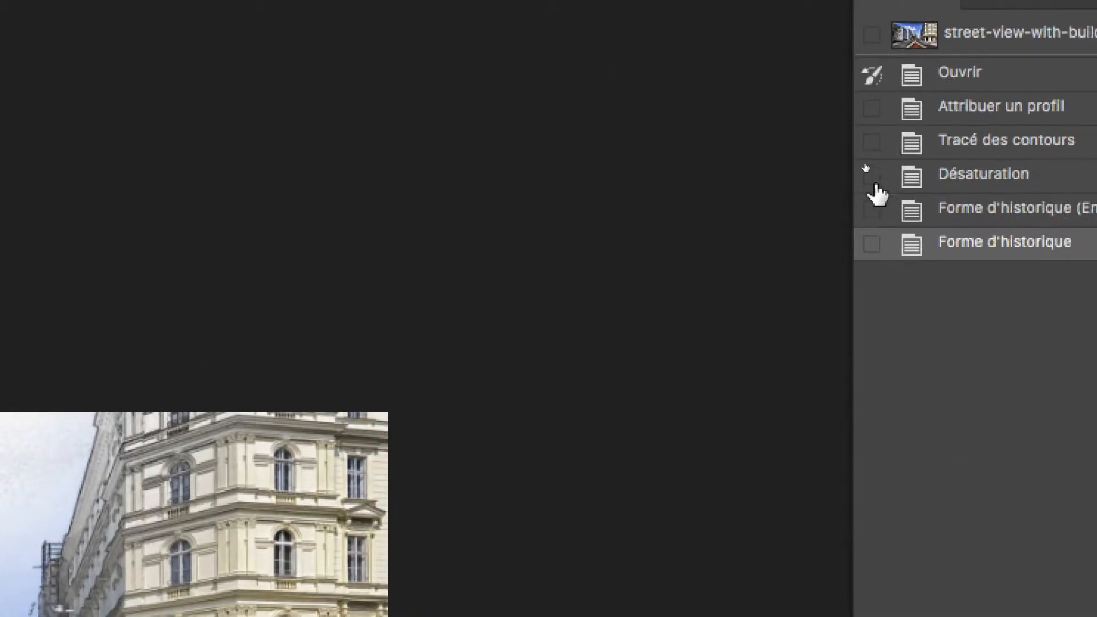
# Set the Désaturation state as the history source and paint the corner building on the right back to the black-and-white sketch
pyautogui.click(870, 173)
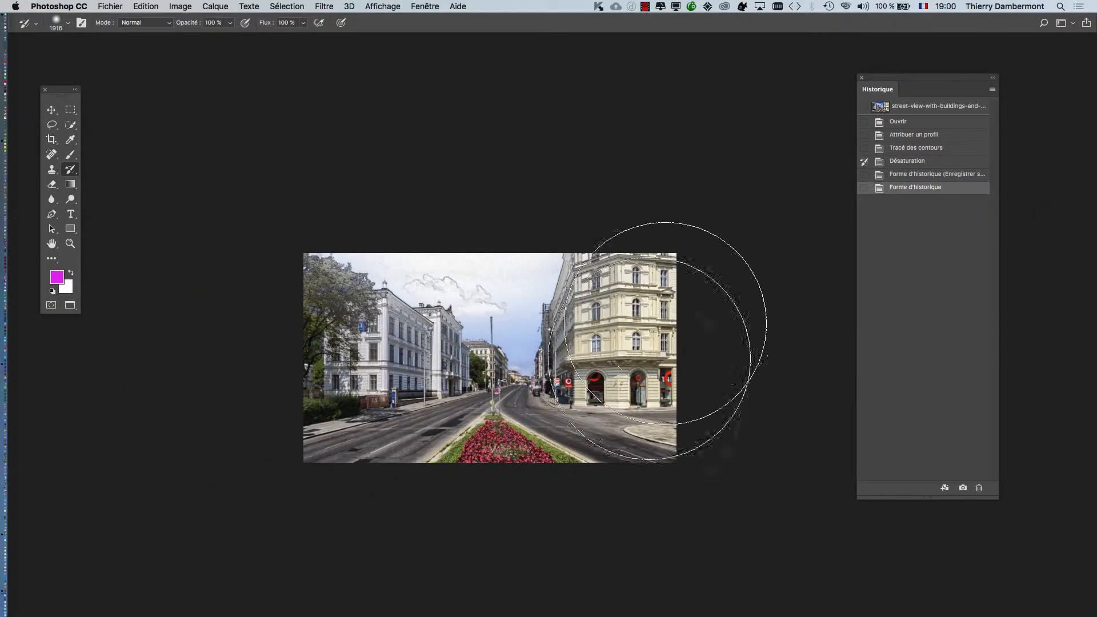
pyautogui.moveTo(678, 390); pyautogui.dragTo(722, 502)
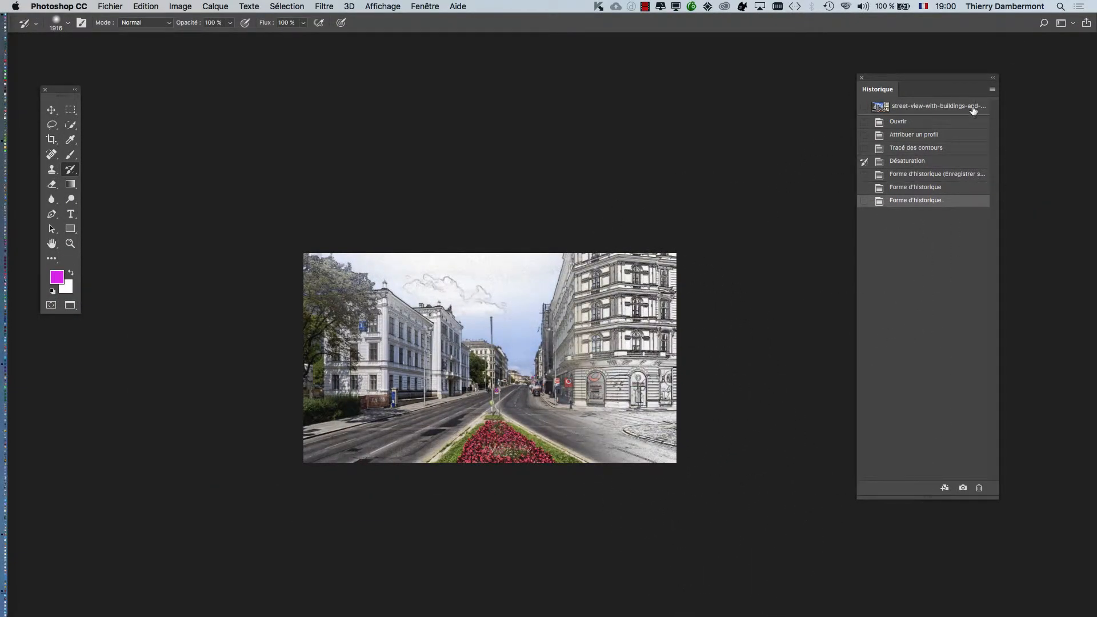
# Set Ouvrir as the history source again and restore the original colours over the left side, the sky and the right-hand building
pyautogui.click(865, 122)
pyautogui.moveTo(533, 191)
pyautogui.mouseDown()
pyautogui.moveTo(374, 195)
pyautogui.moveTo(380, 399)
pyautogui.moveTo(367, 572)
pyautogui.mouseUp()
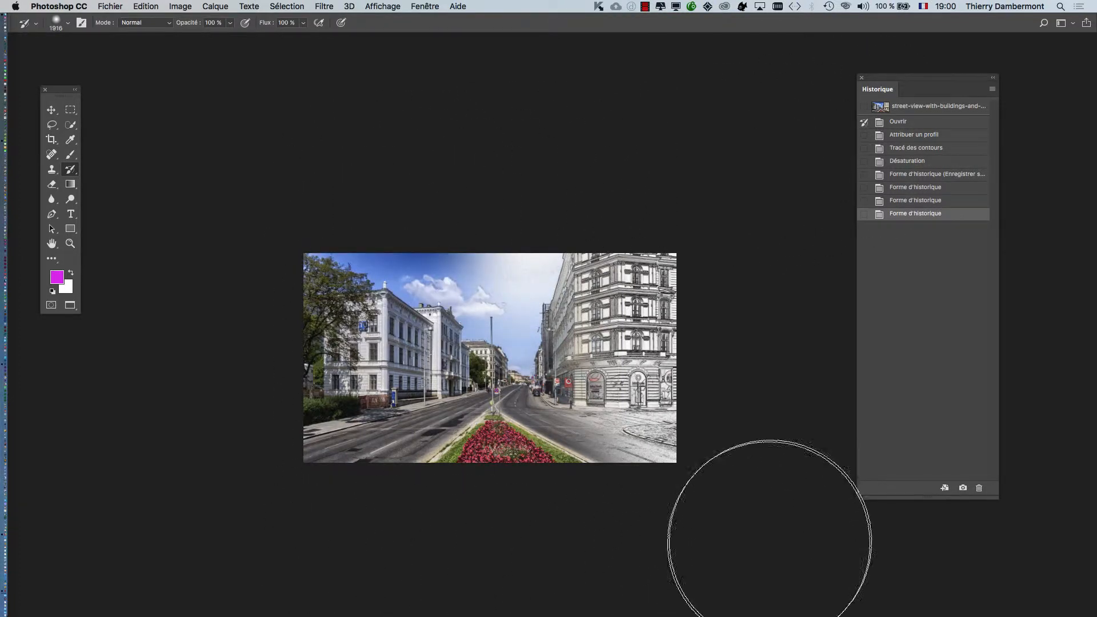
pyautogui.moveTo(521, 291)
pyautogui.mouseDown()
pyautogui.moveTo(734, 366)
pyautogui.moveTo(774, 349)
pyautogui.moveTo(775, 366)
pyautogui.mouseUp()
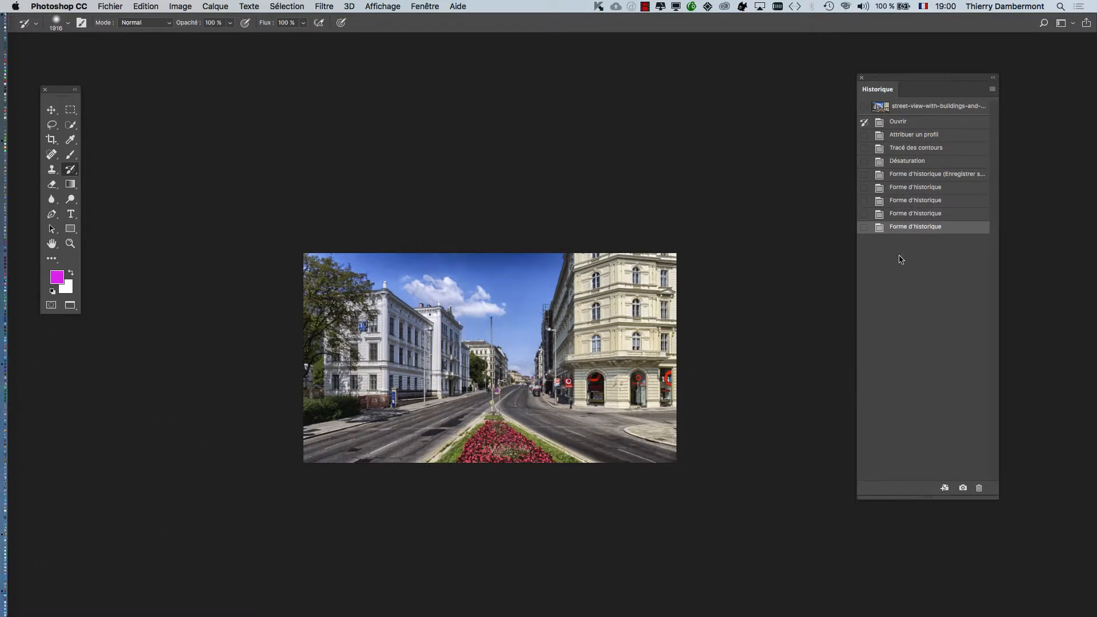
# Set Désaturation as the history source and paint the left half of the street back to the black-and-white sketch
pyautogui.click(864, 162)
pyautogui.moveTo(275, 237); pyautogui.dragTo(426, 588)
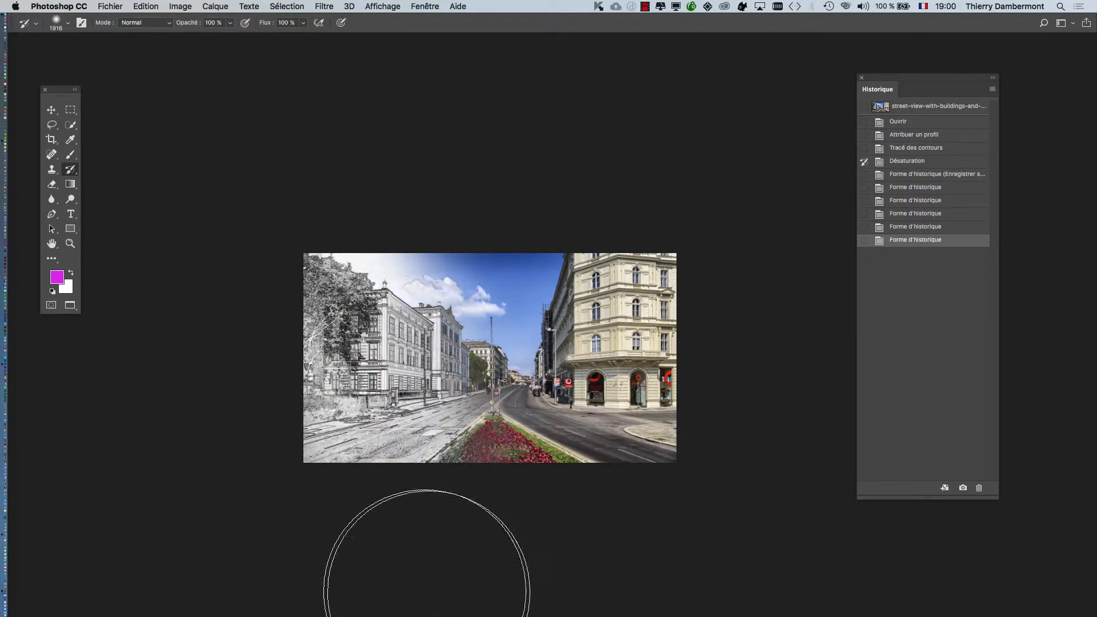